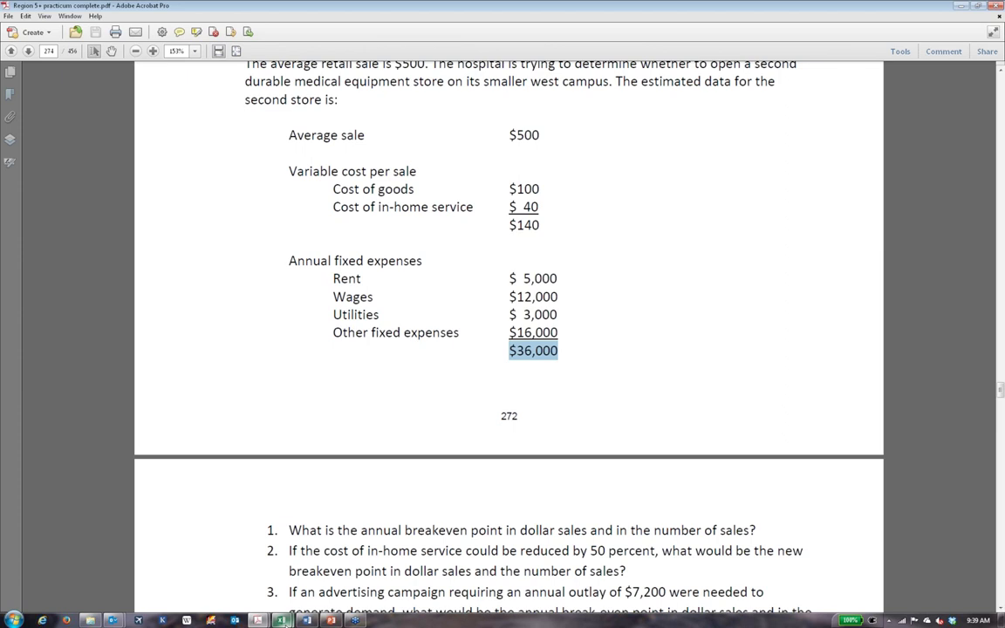
# Switch to the blank CVP case study DME workbook in Excel and enter 500 as the sale amount for the contribution margin.
pyautogui.moveTo(285, 622)
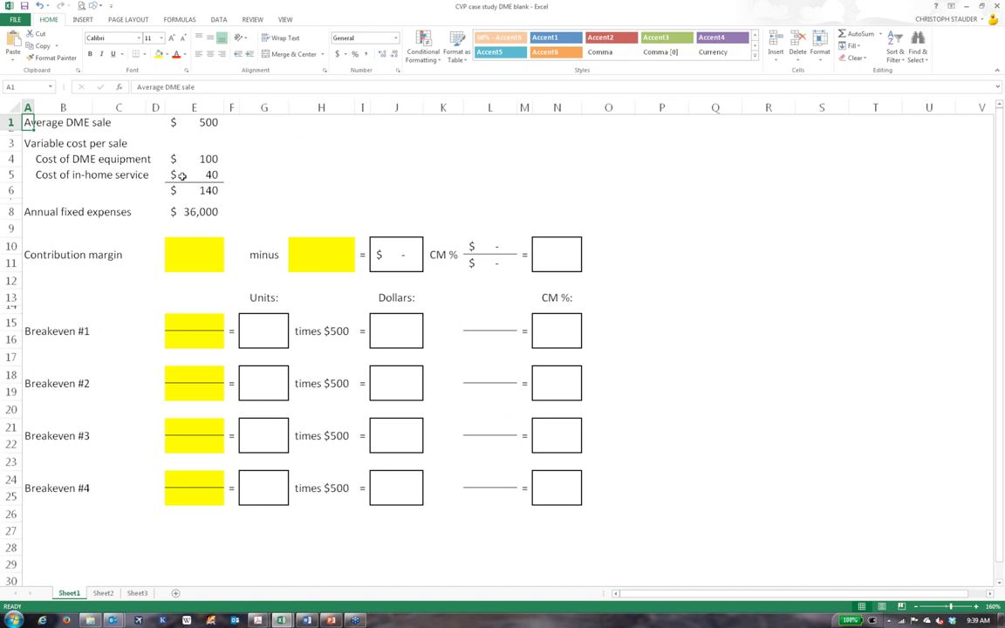
pyautogui.click(187, 256)
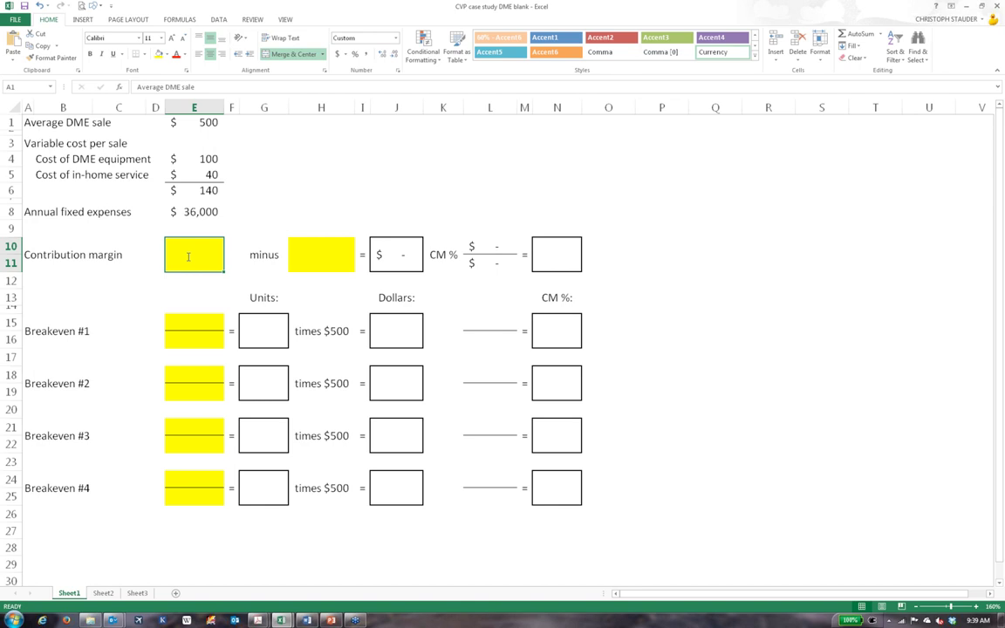
pyautogui.write('500')
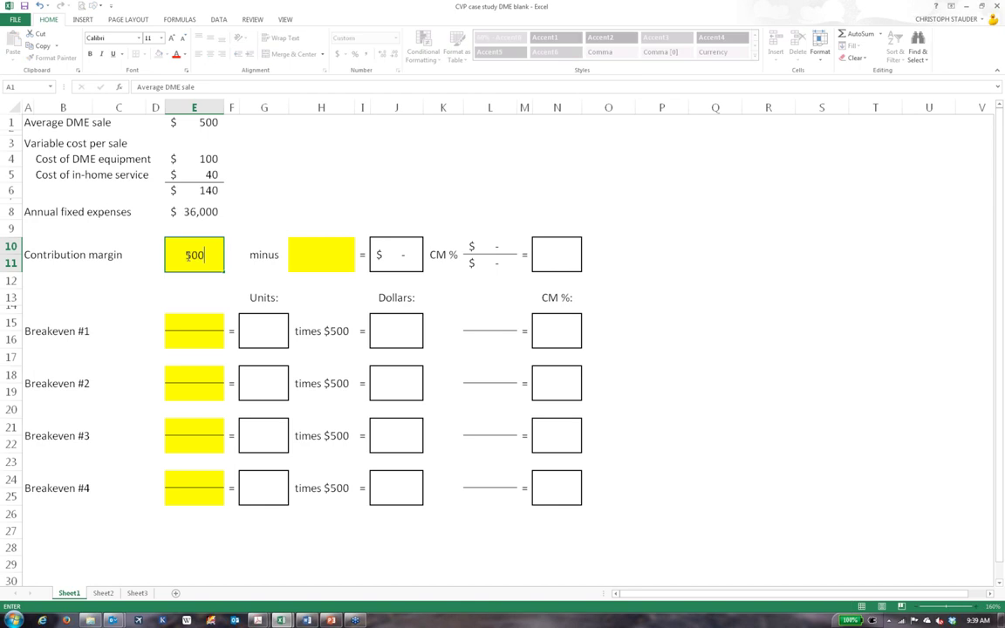
pyautogui.press('Tab')
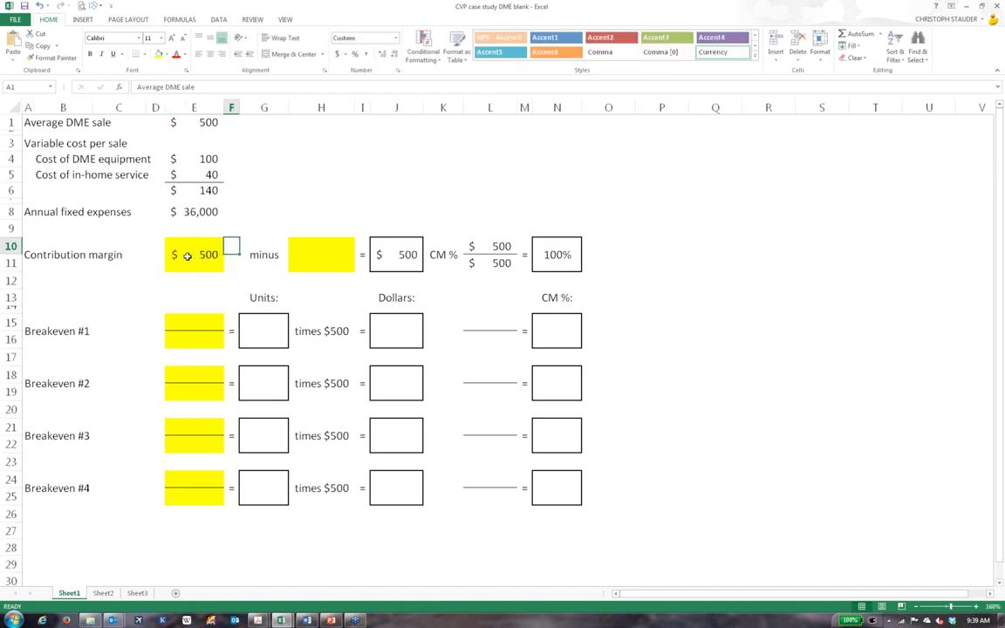
# Enter 140 as the variable cost subtracted in the contribution margin calculation.
pyautogui.press('Tab')
pyautogui.press('Tab')
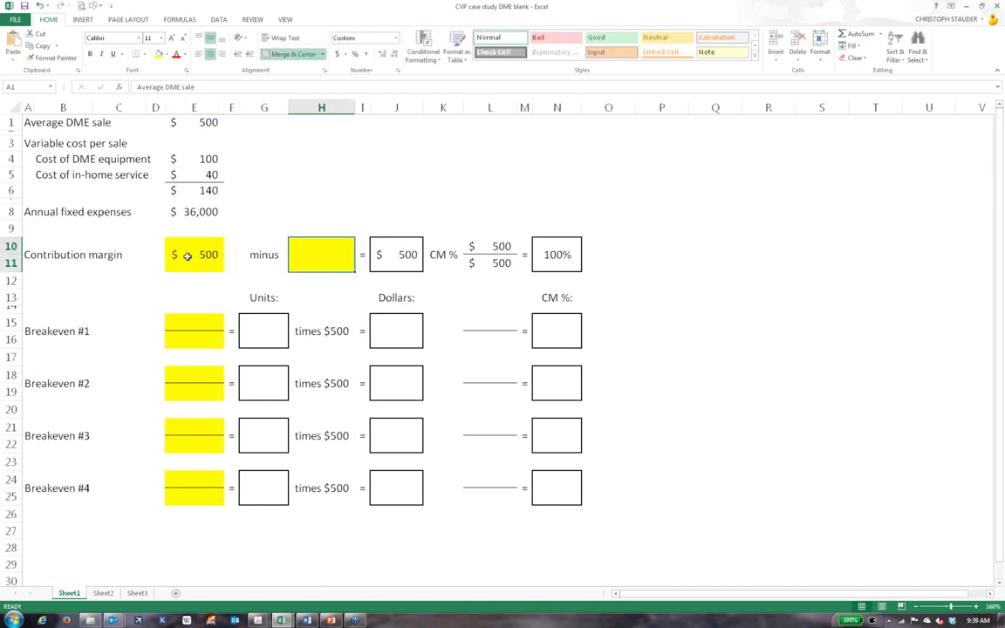
pyautogui.write('36')
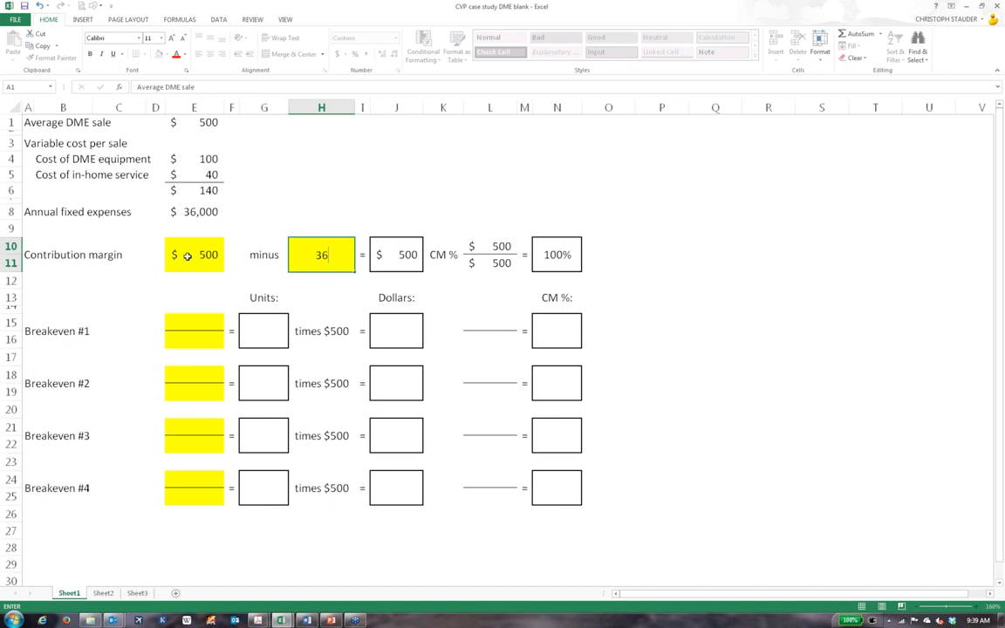
pyautogui.press('BackSpace')
pyautogui.press('BackSpace')
pyautogui.write('140')
pyautogui.press('Tab')
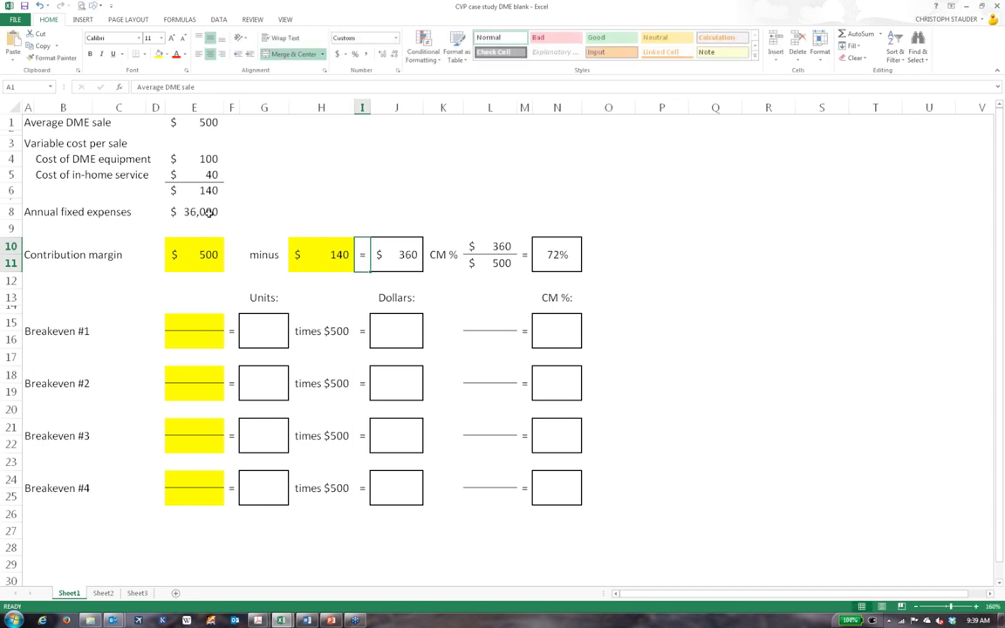
pyautogui.press('Down')
pyautogui.press('Down')
pyautogui.press('Right')
pyautogui.press('Right')
pyautogui.press('Right')
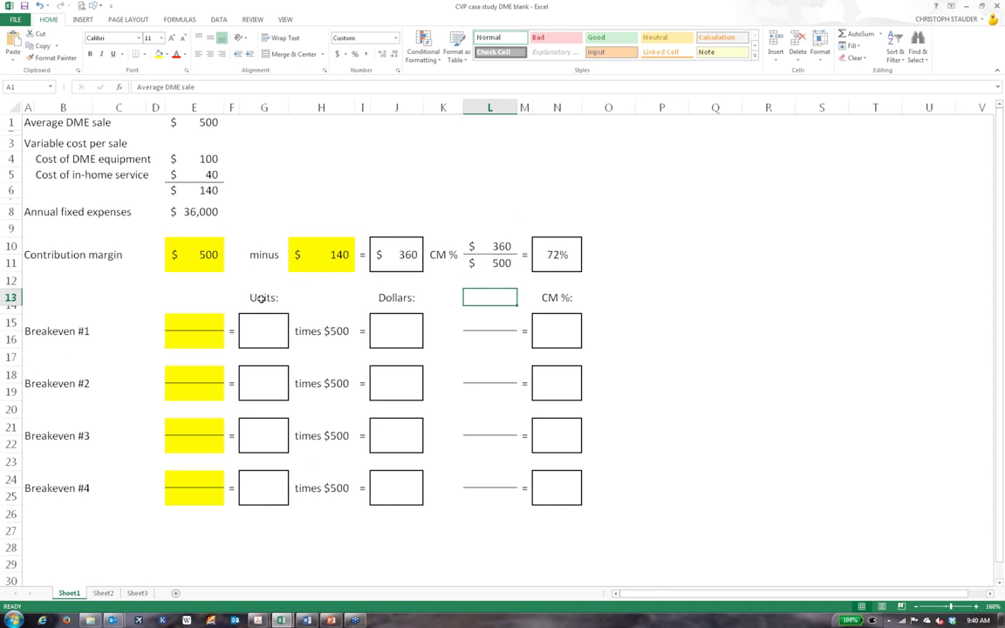
# Fill in Breakeven #1 with 36000 fixed expenses over a 360 contribution margin.
pyautogui.click(192, 326)
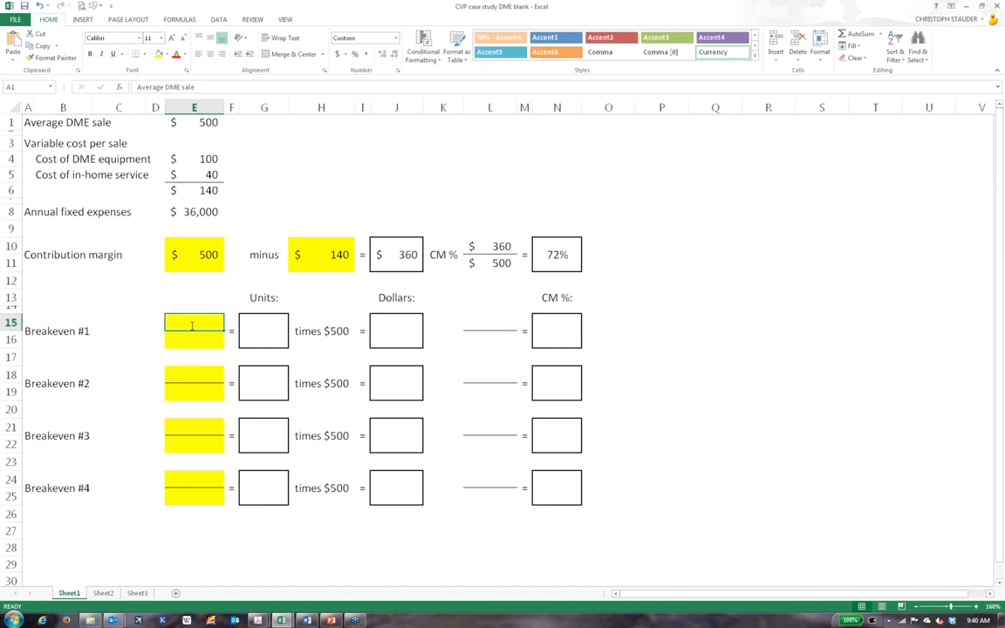
pyautogui.write('36000')
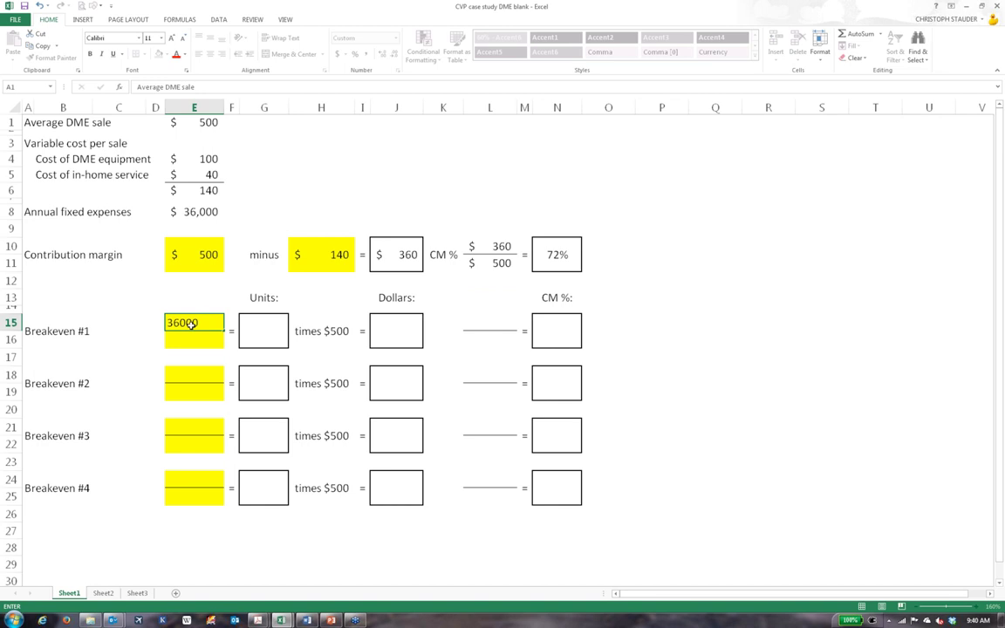
pyautogui.press('Return')
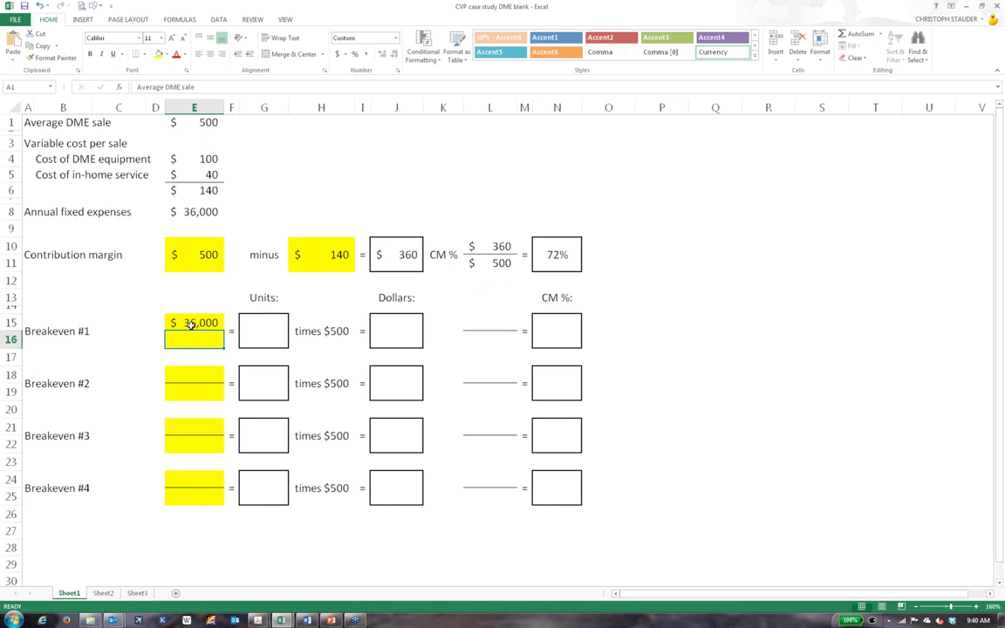
pyautogui.write('360')
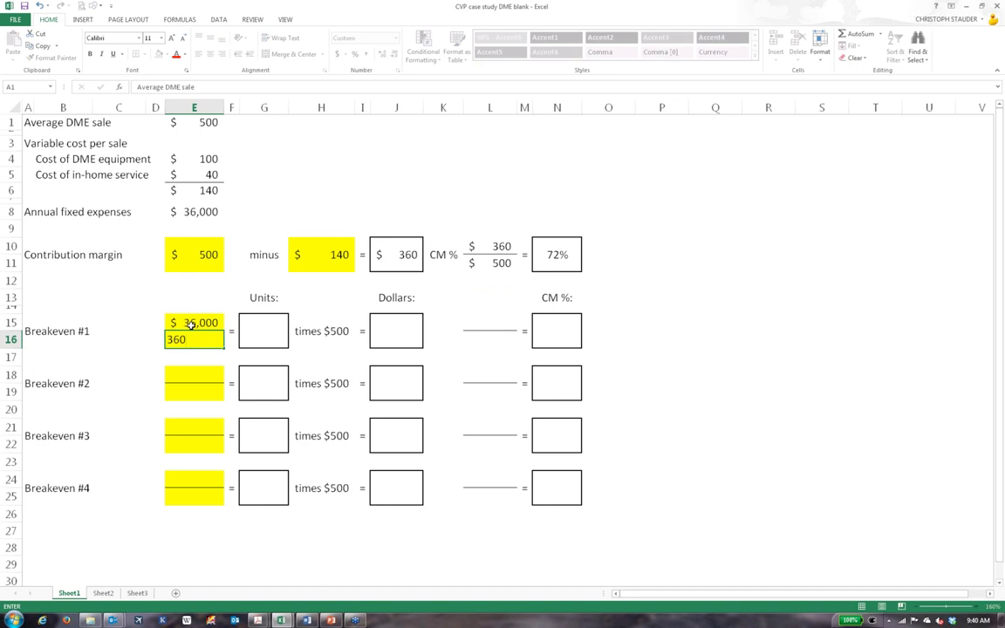
pyautogui.press('Tab')
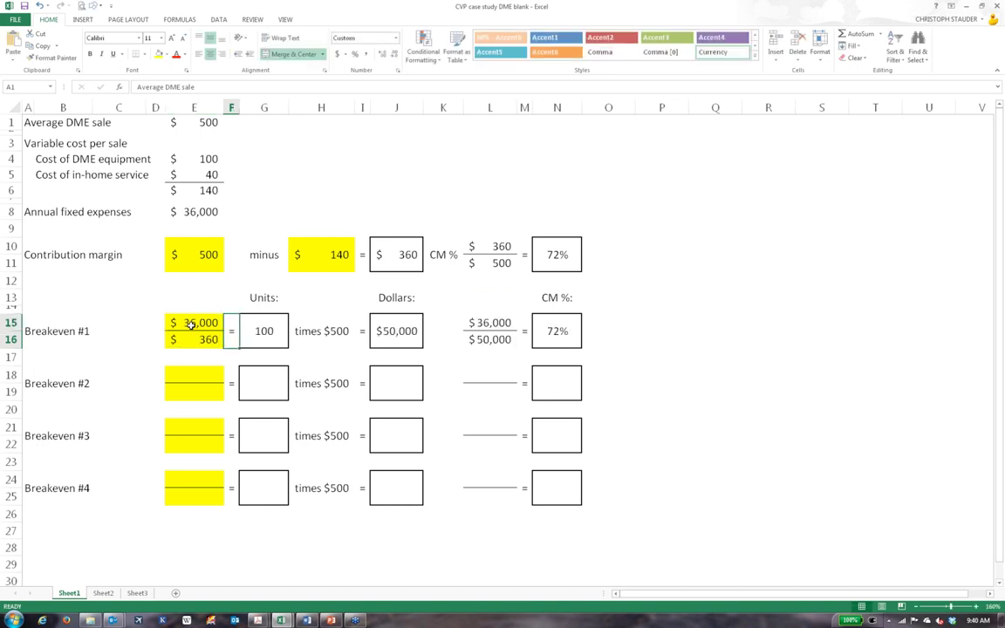
pyautogui.press('Tab')
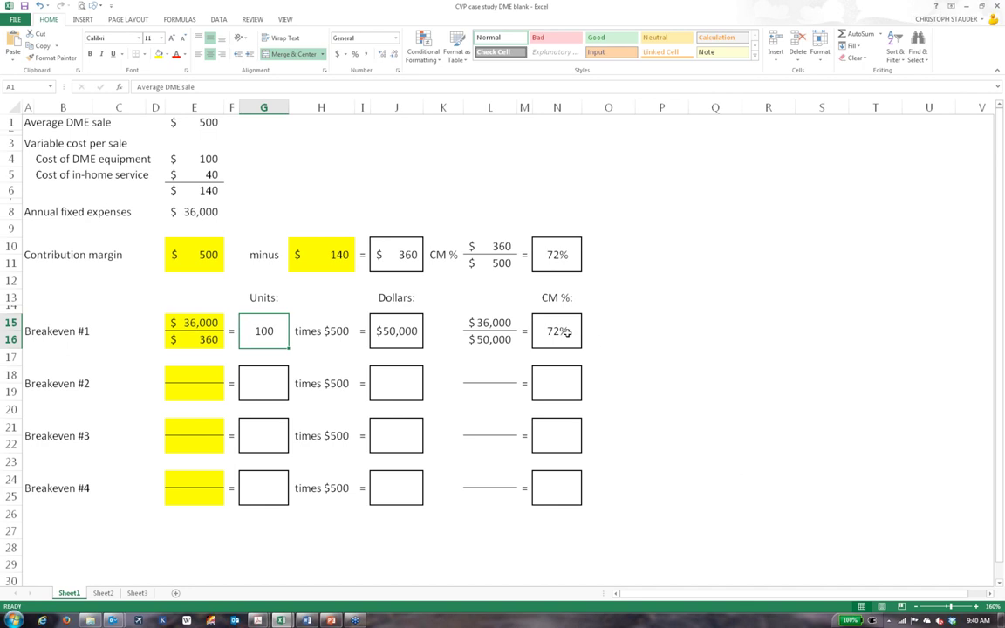
# Switch to the CVP case study DME with answer workbook and enlarge the sheet to 175%.
pyautogui.click(189, 377)
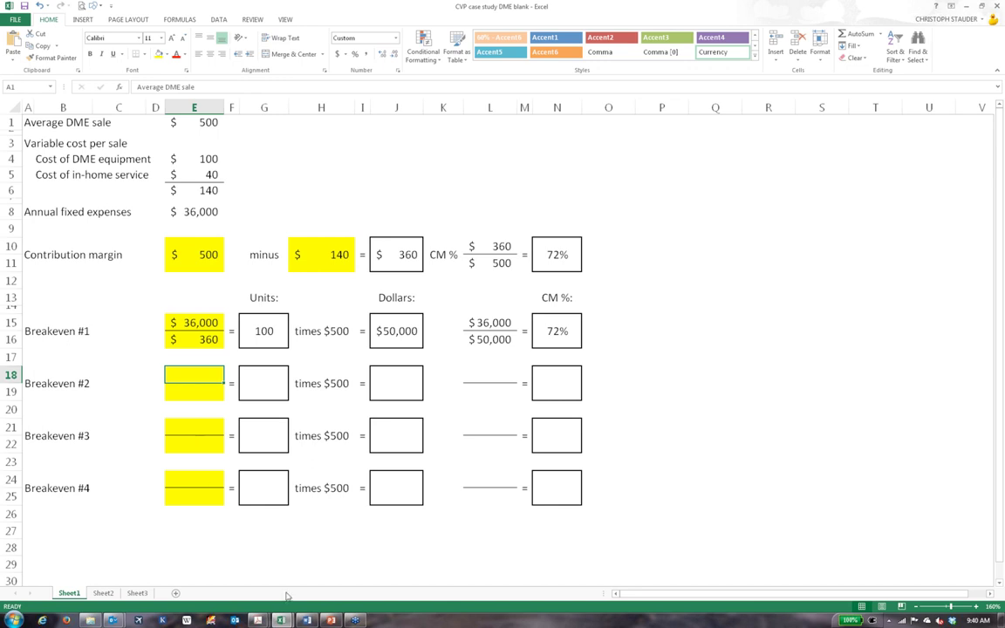
pyautogui.click(281, 621)
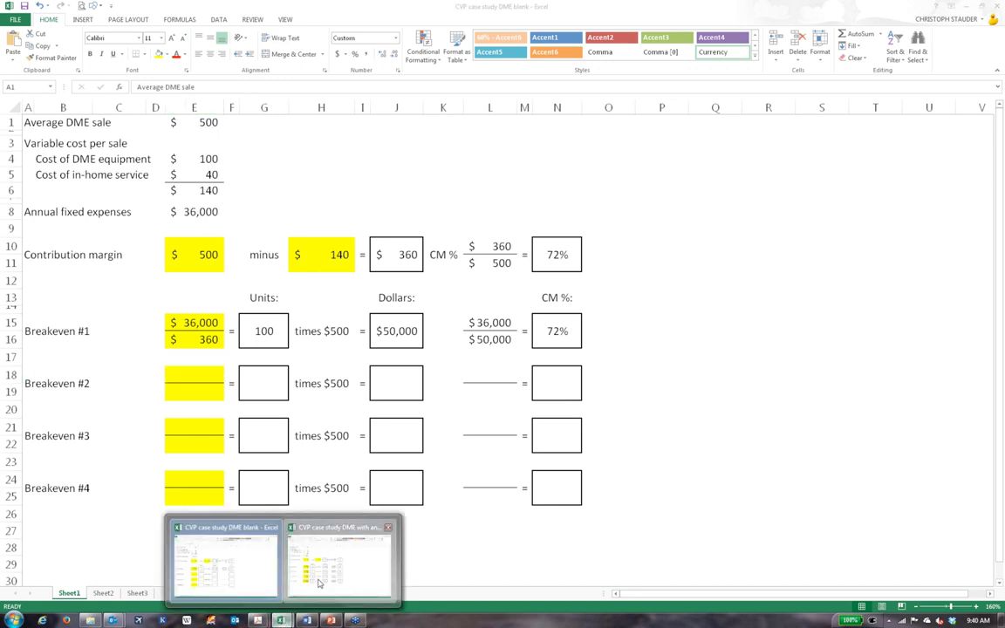
pyautogui.click(319, 583)
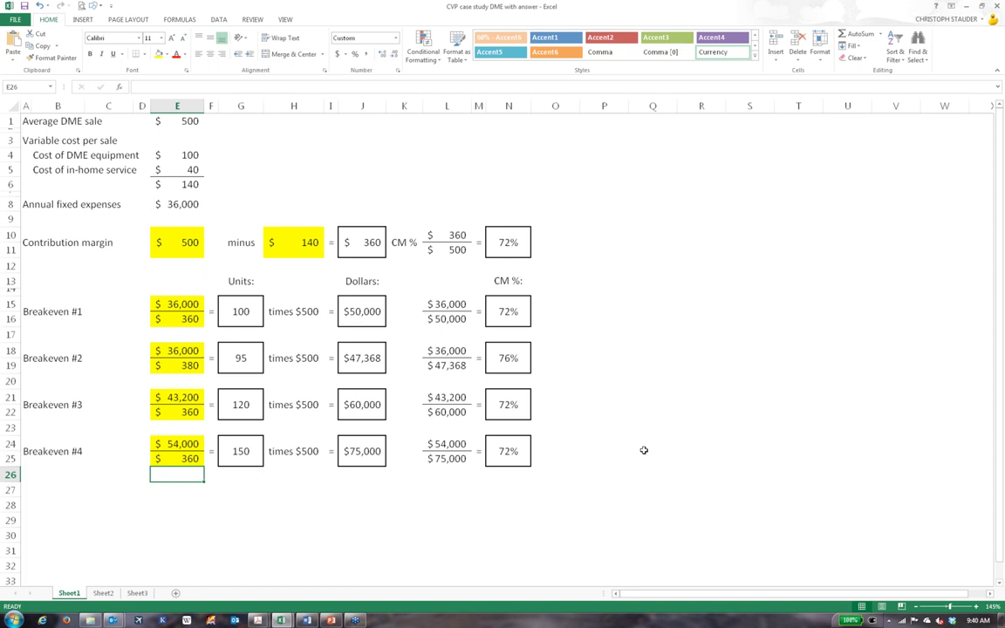
pyautogui.scroll(2, 663, 456)
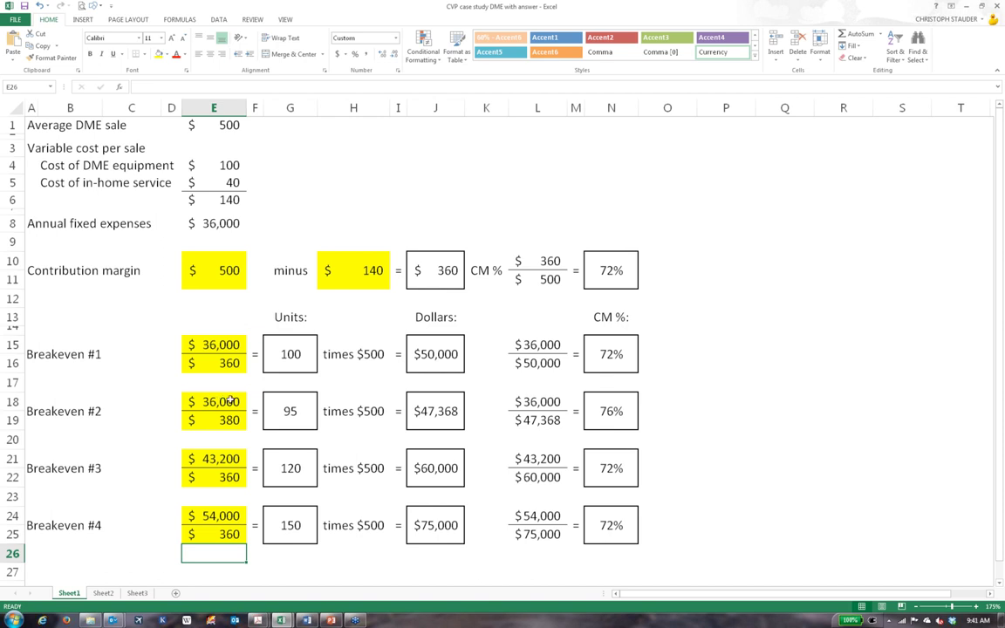
# Set the variable cost in the contribution margin calculation to 120.
pyautogui.click(361, 272)
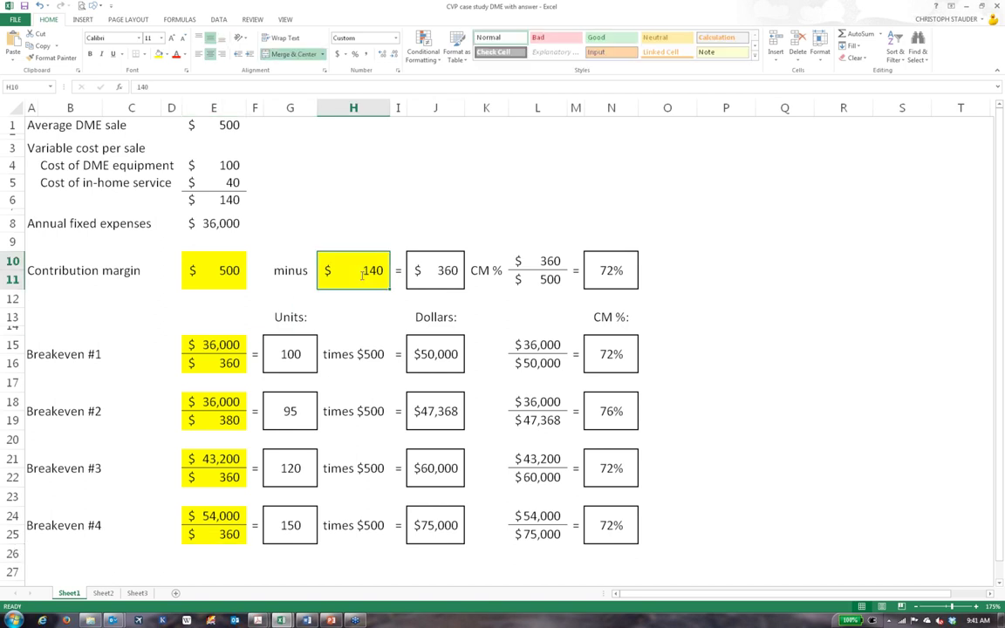
pyautogui.write('120')
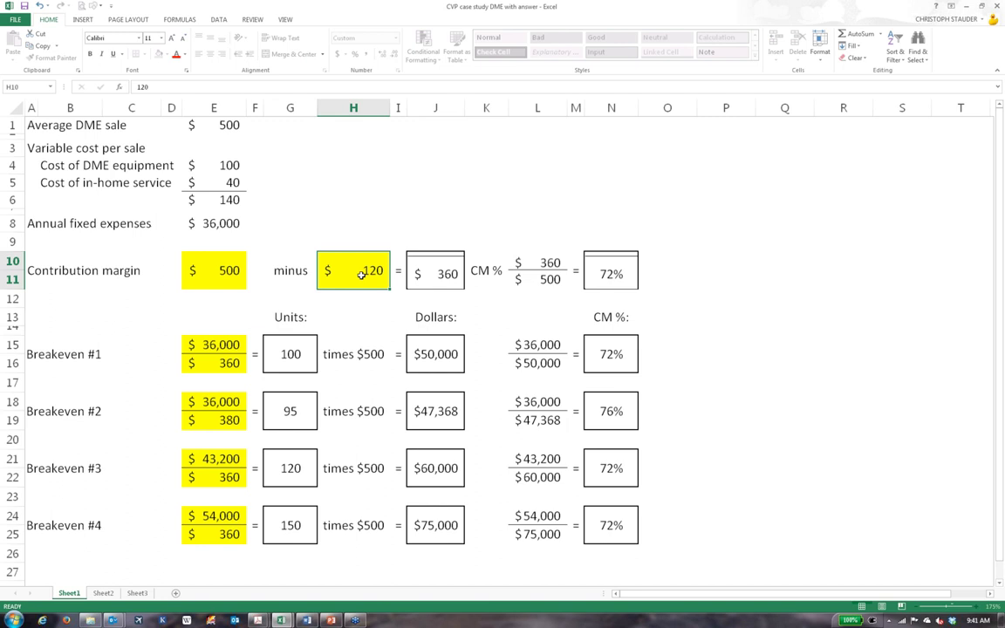
pyautogui.press('Tab')
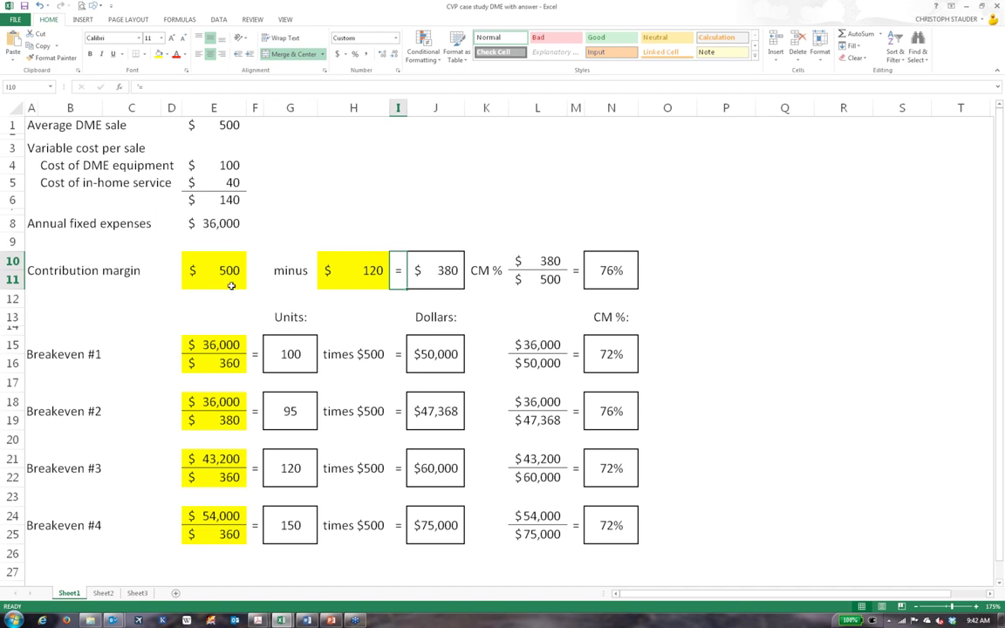
# Review the fixed costs, units, dollars and CM % of Breakeven #3, and the fixed costs of Breakeven #4.
pyautogui.click(225, 460)
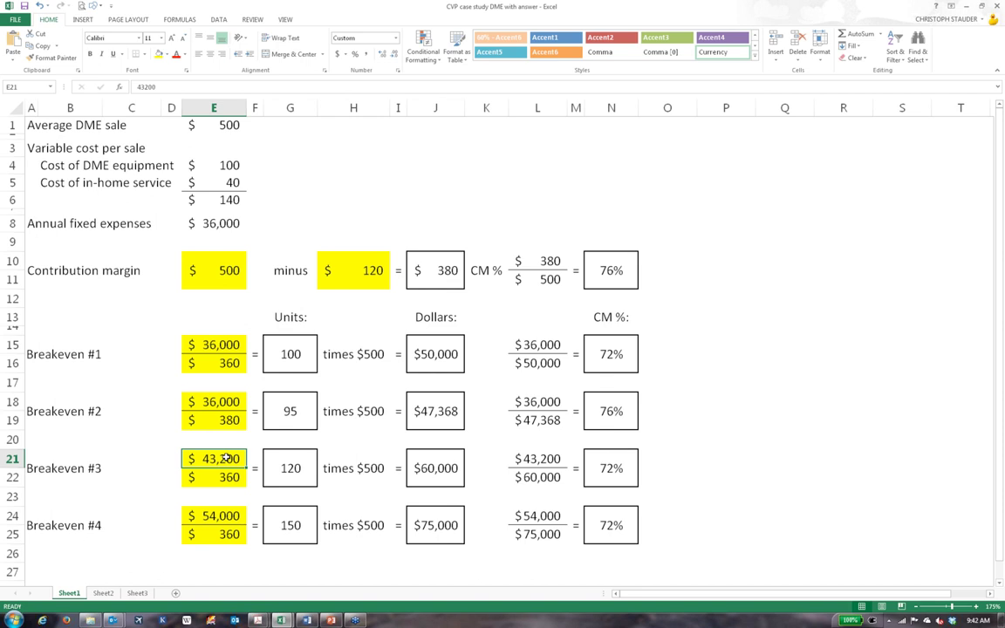
pyautogui.click(288, 467)
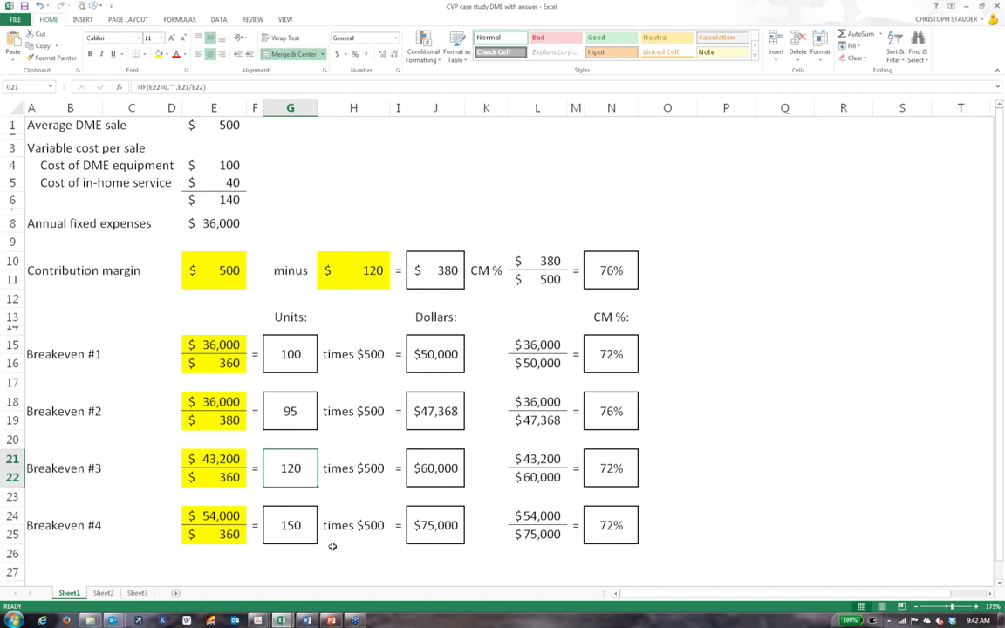
pyautogui.click(450, 475)
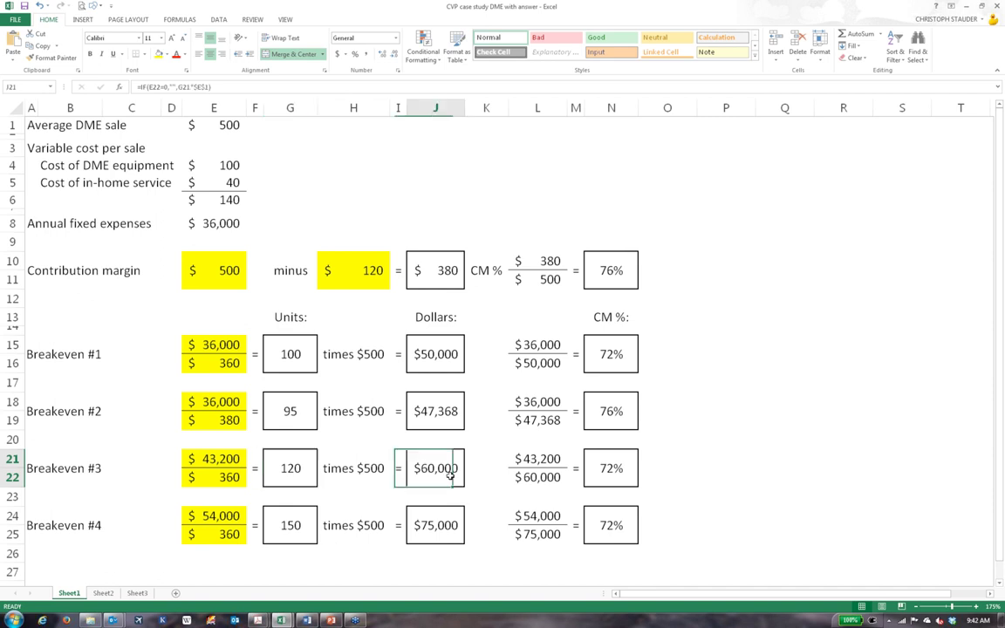
pyautogui.click(602, 472)
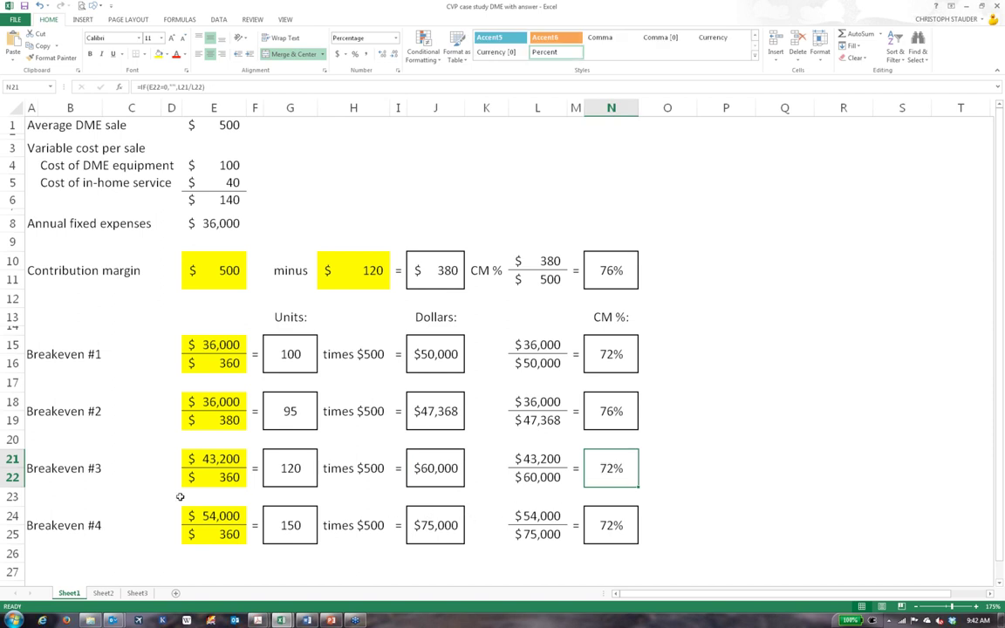
pyautogui.click(225, 515)
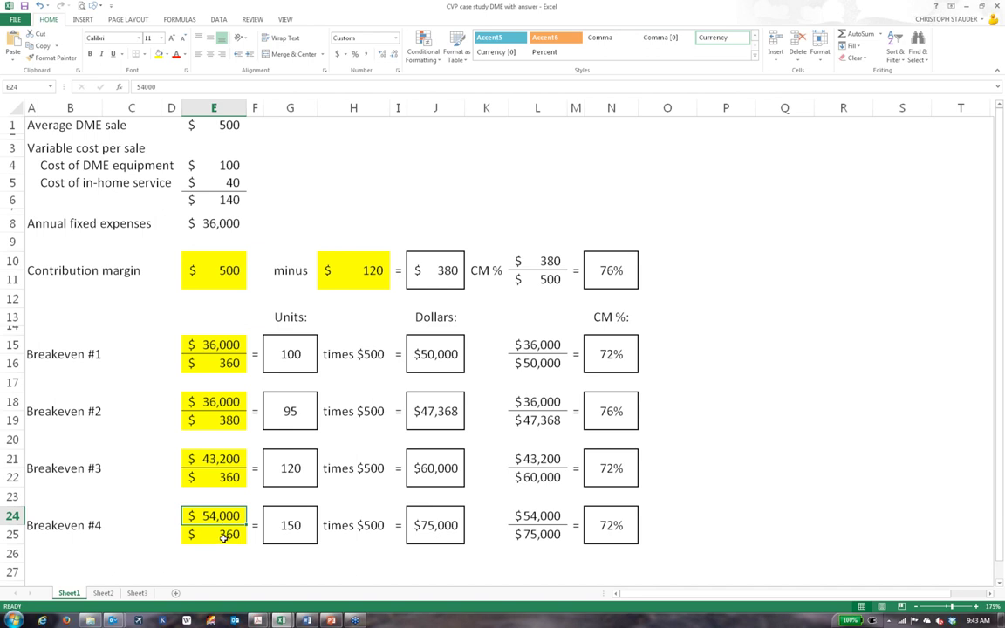
# Set the contribution margin's variable cost to 140 and check the units, dollars and CM % of Breakeven #4.
pyautogui.click(373, 273)
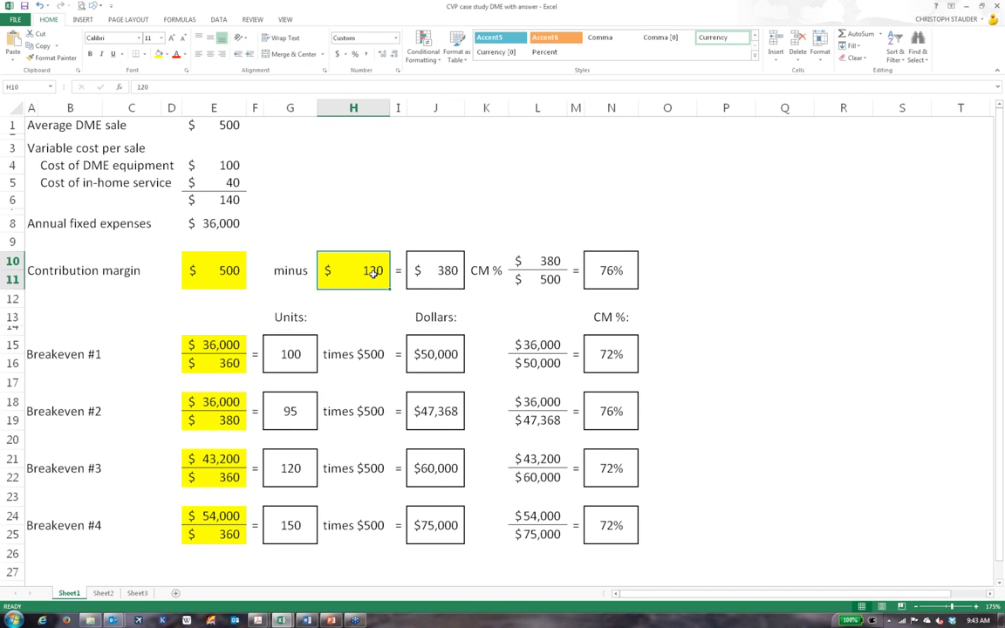
pyautogui.write('140')
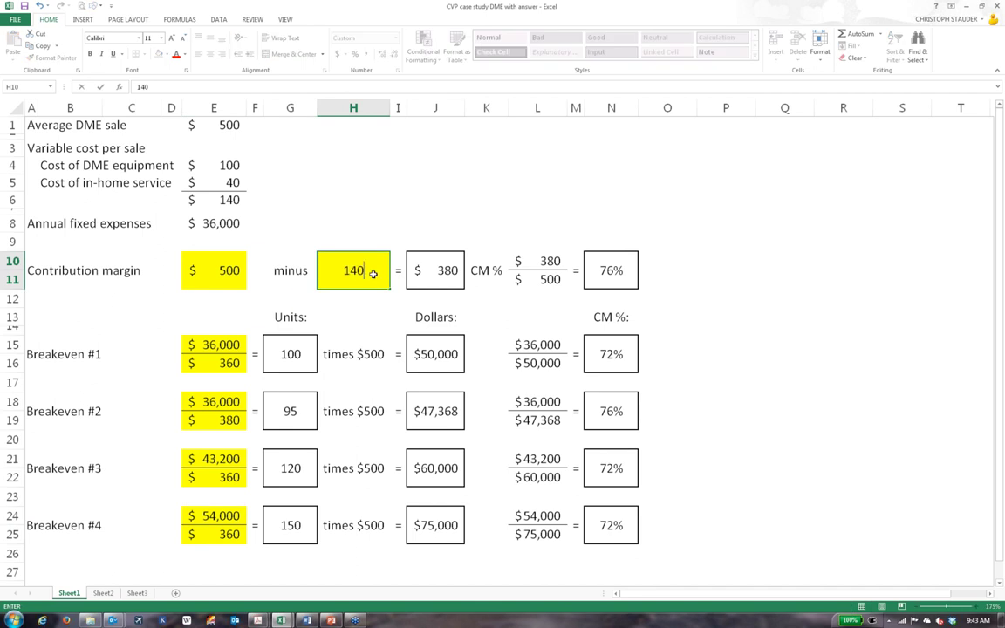
pyautogui.press('Return')
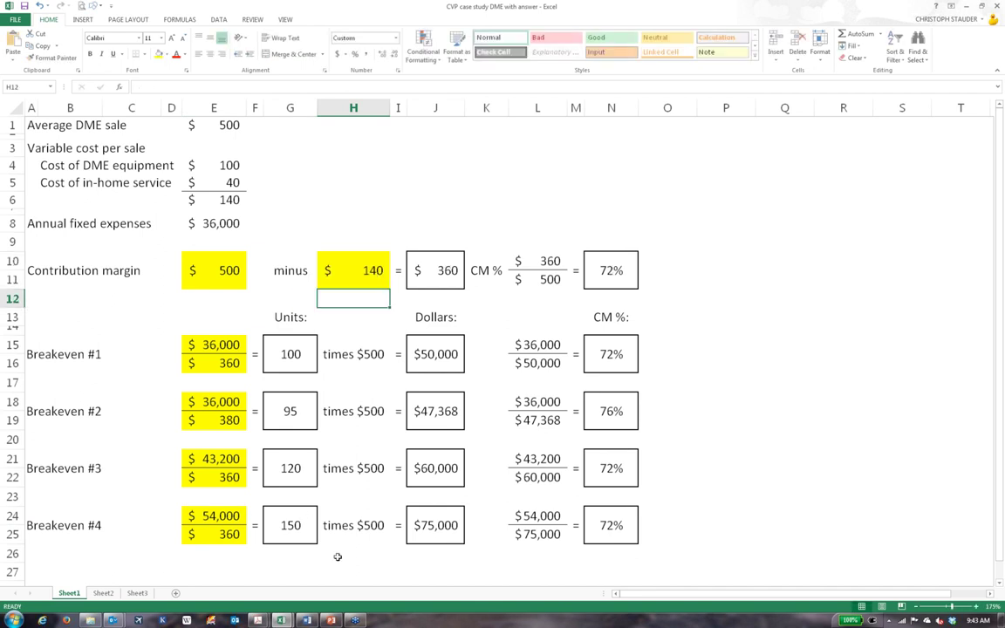
pyautogui.click(310, 541)
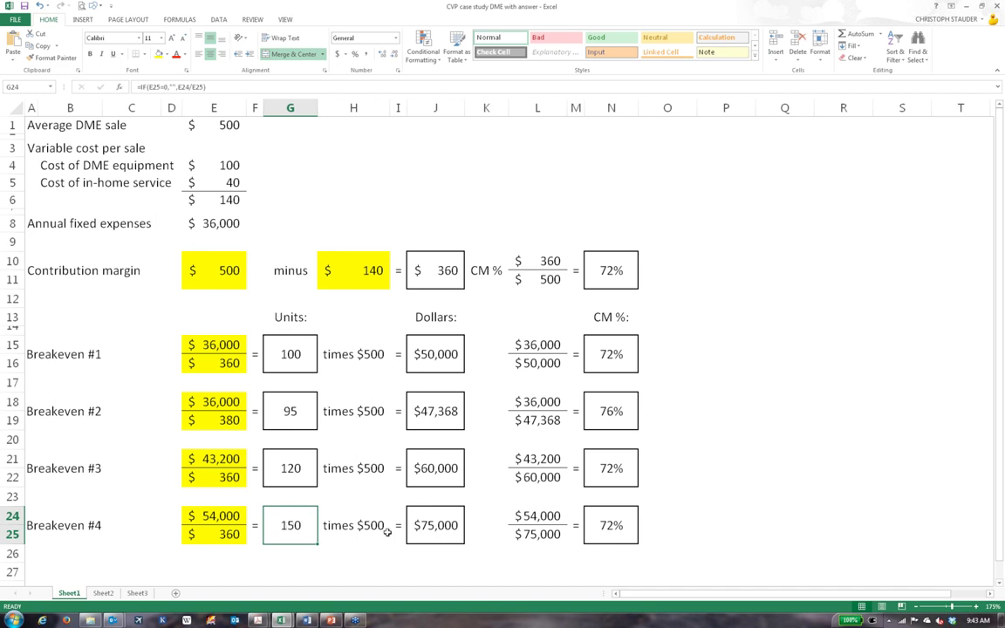
pyautogui.click(443, 527)
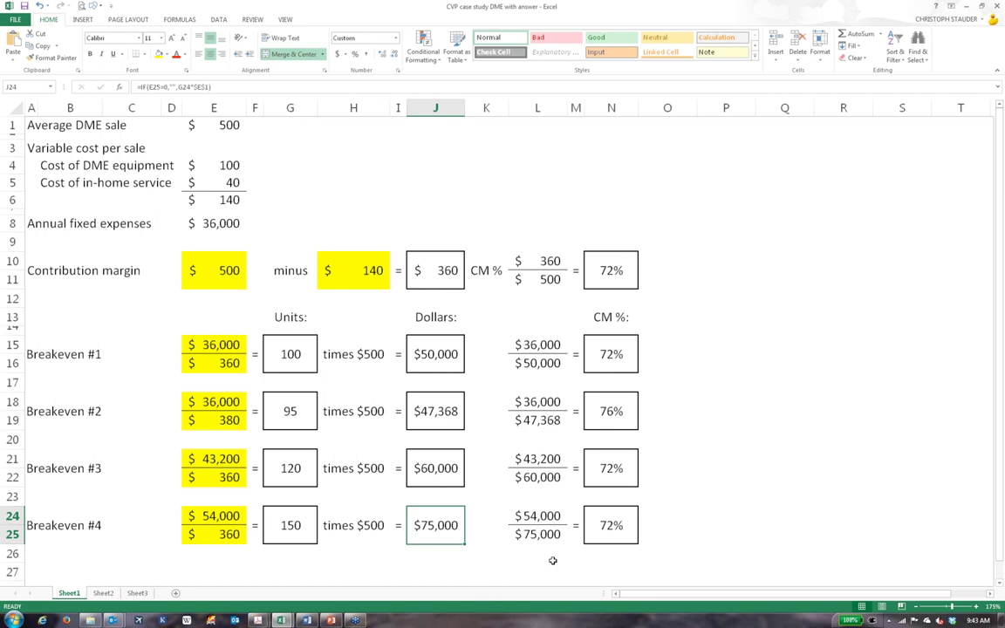
pyautogui.click(591, 537)
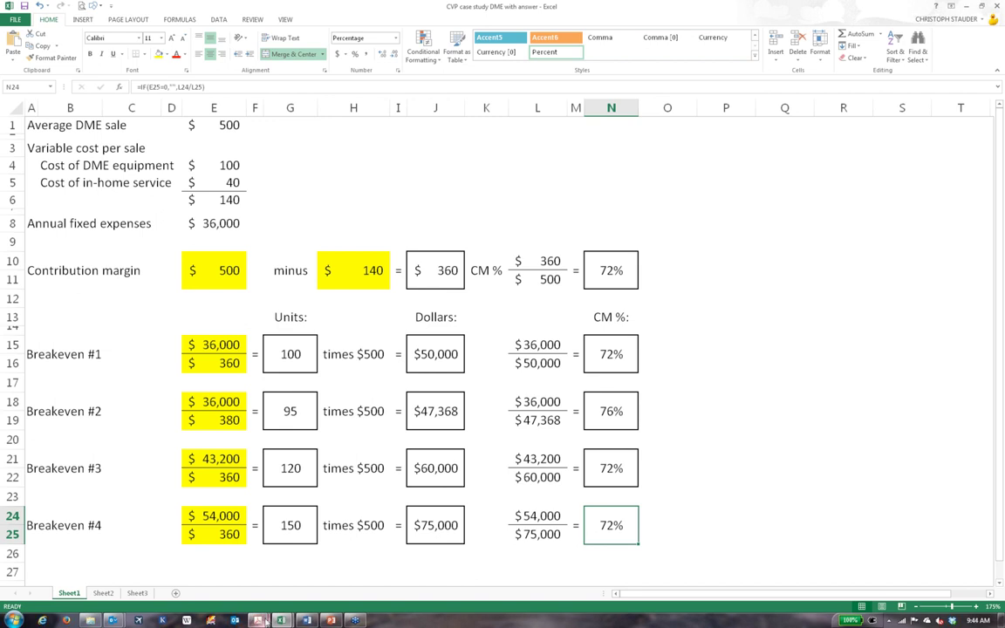
# Switch to the practicum PDF in Adobe Acrobat, go to page 42 and read on from there.
pyautogui.moveTo(262, 620)
pyautogui.click(201, 567)
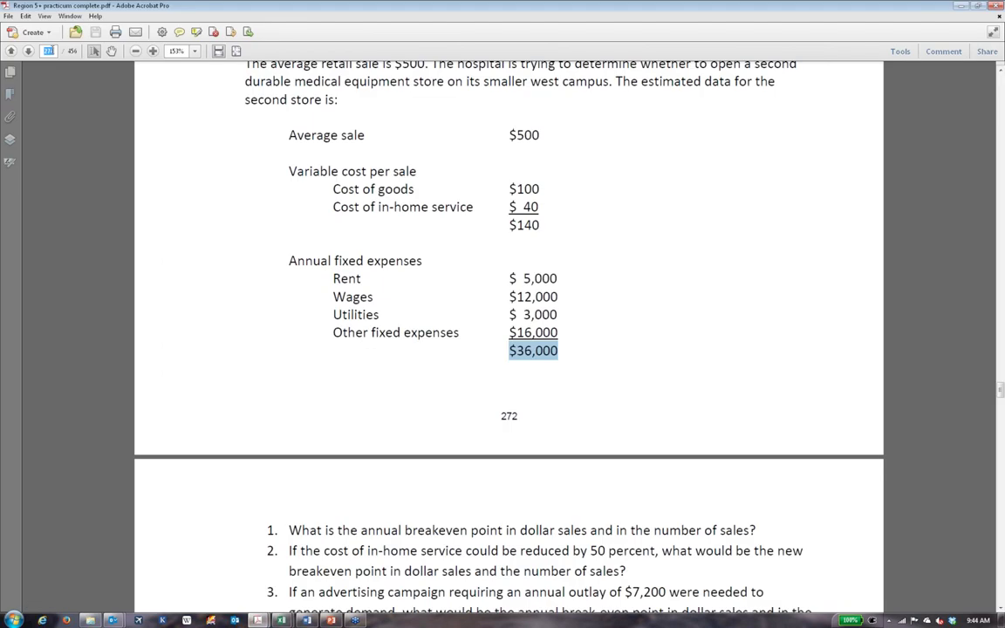
pyautogui.write('4')
pyautogui.write('2')
pyautogui.press('Return')
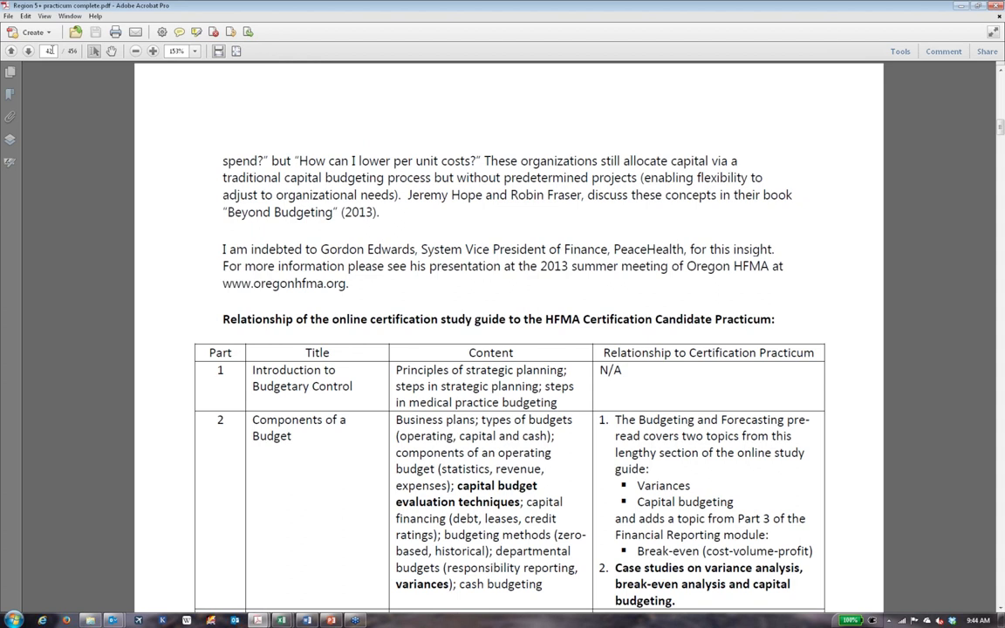
pyautogui.scroll(-10, 225, 444)
# Switch to the "CVP case study DME with answer" workbook in Excel and review the Breakeven #2 units and dollars formulas.
pyautogui.moveTo(297, 576)
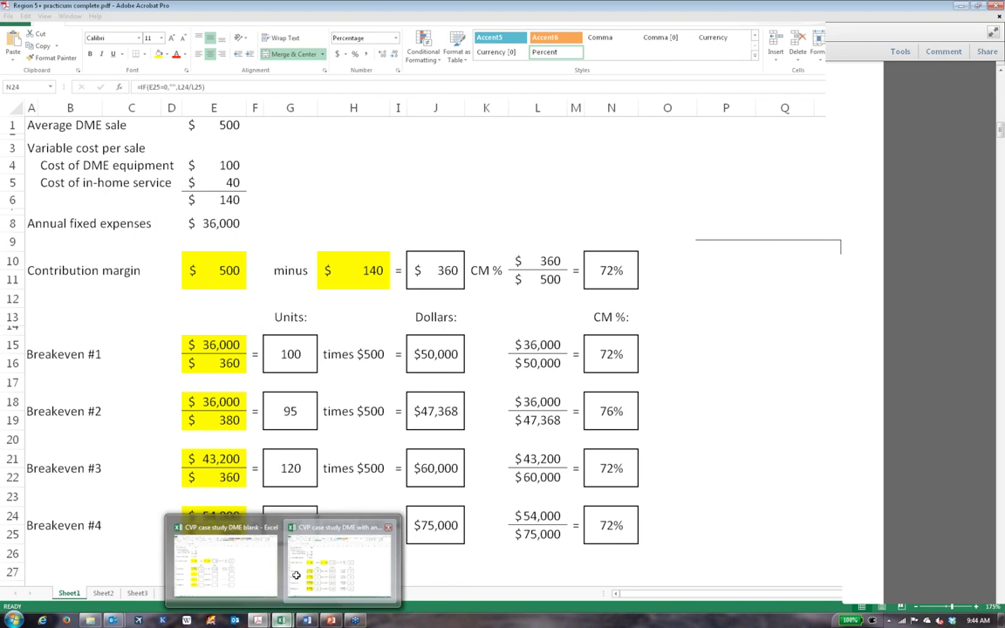
pyautogui.click(297, 576)
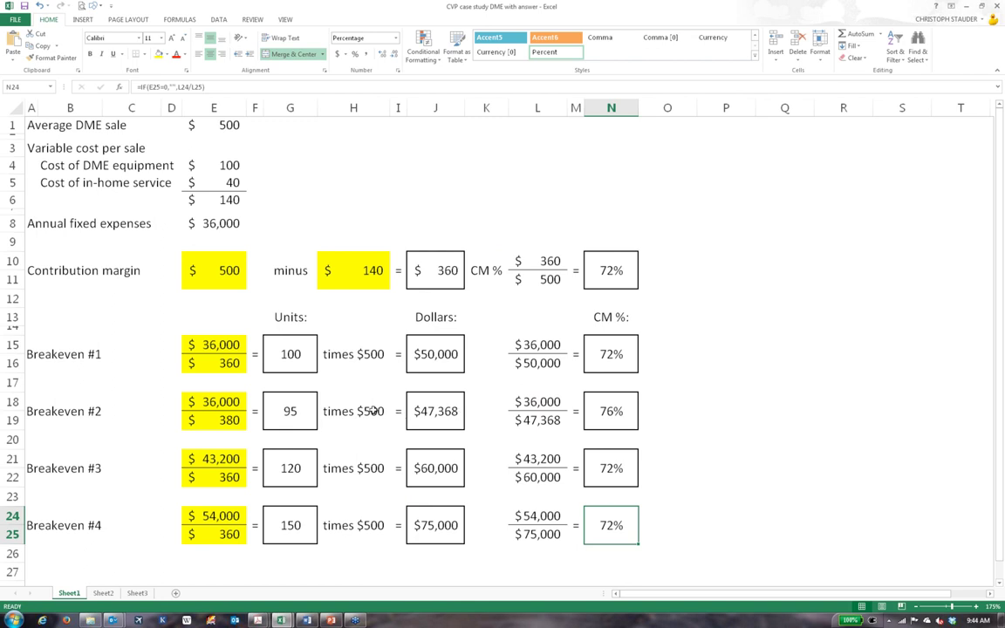
pyautogui.click(295, 411)
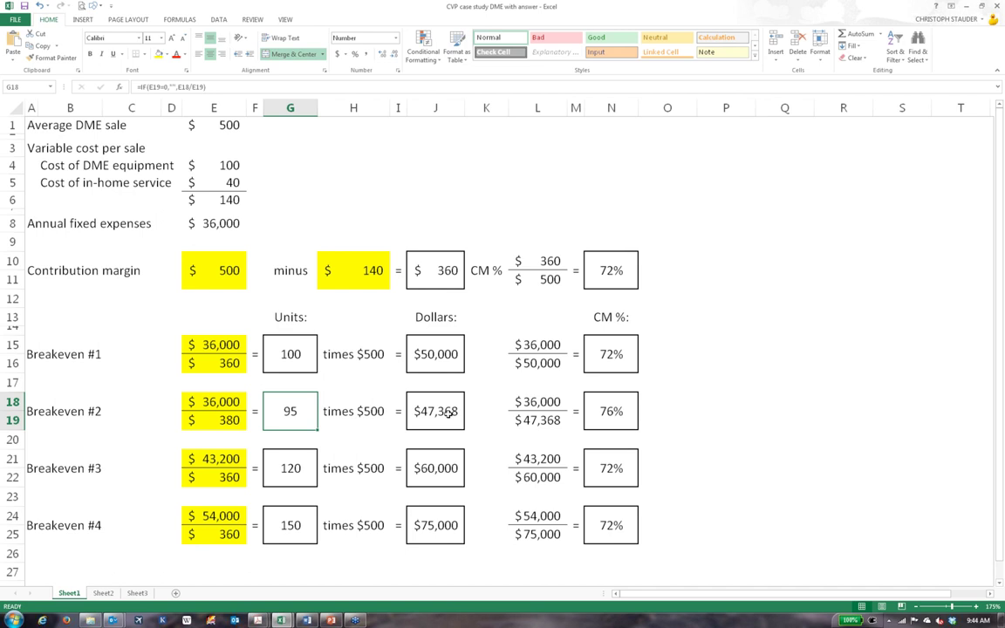
pyautogui.click(450, 414)
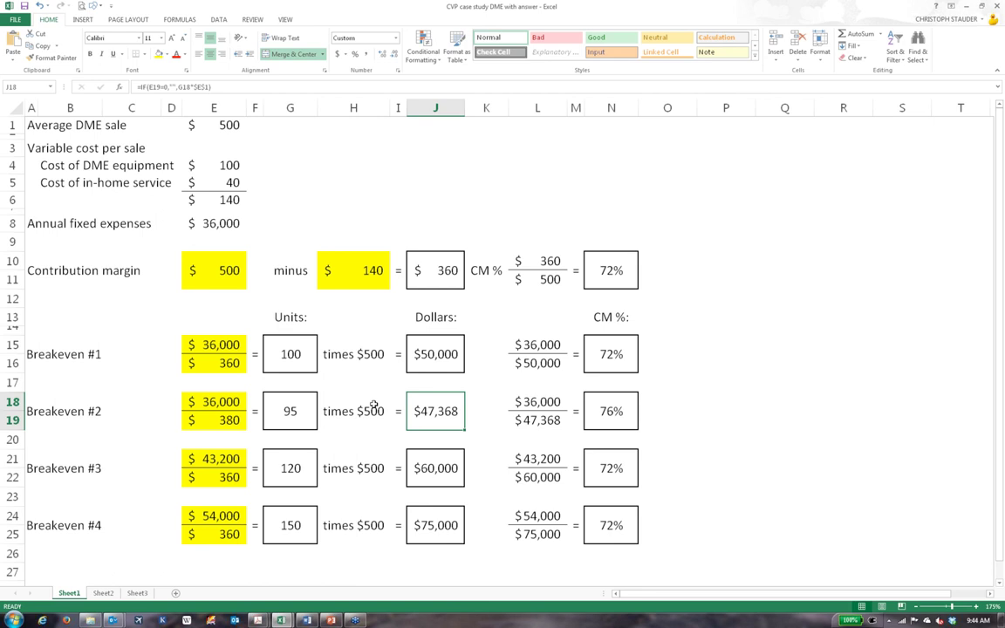
pyautogui.click(289, 416)
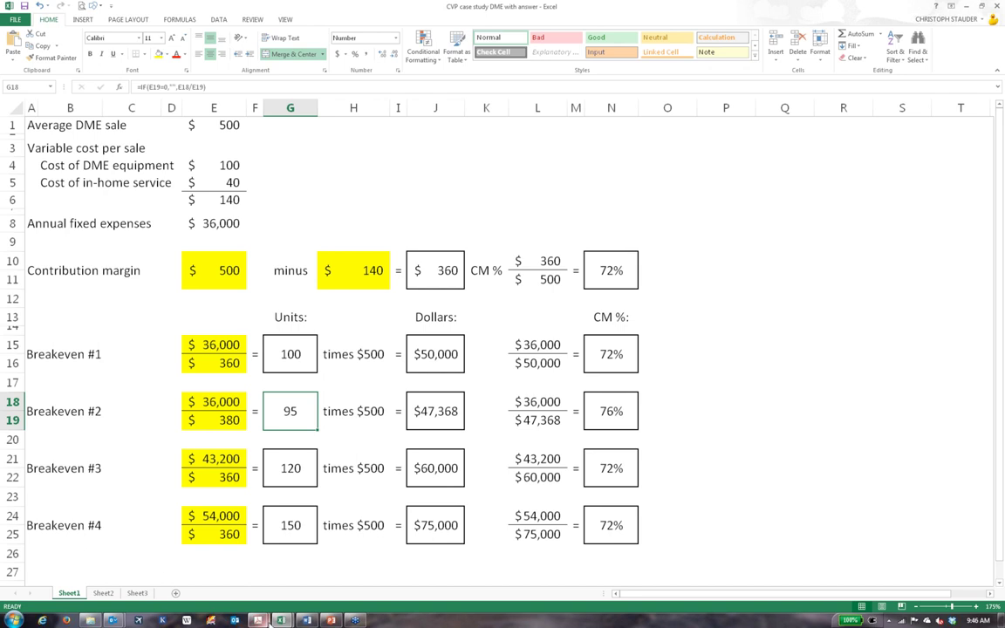
# Switch to the practicum PDF in Adobe Acrobat and go to the Budgeting & Forecasting case studies answer key on page 363.
pyautogui.moveTo(266, 622)
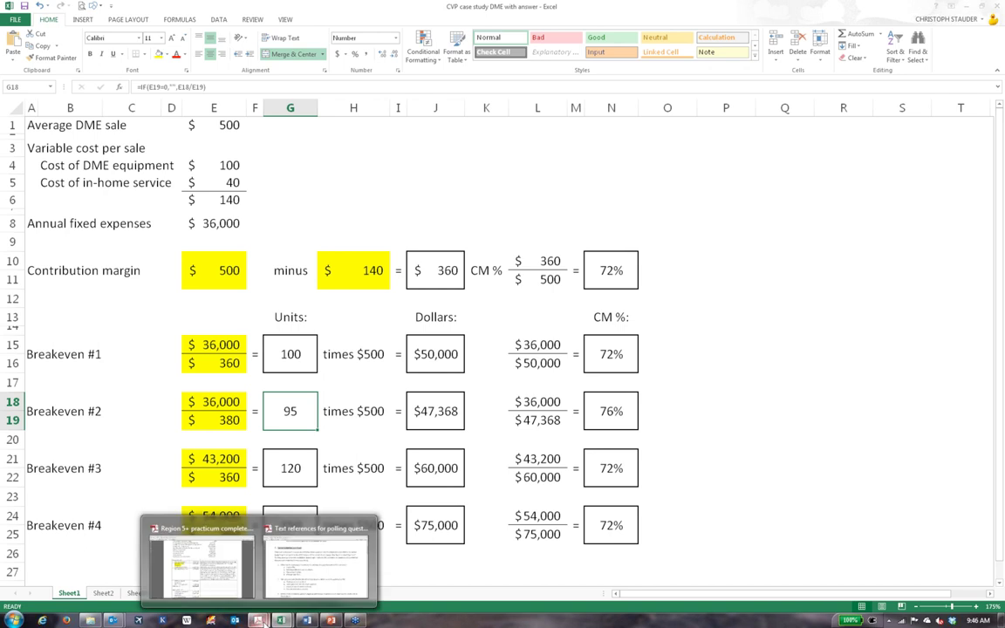
pyautogui.click(267, 622)
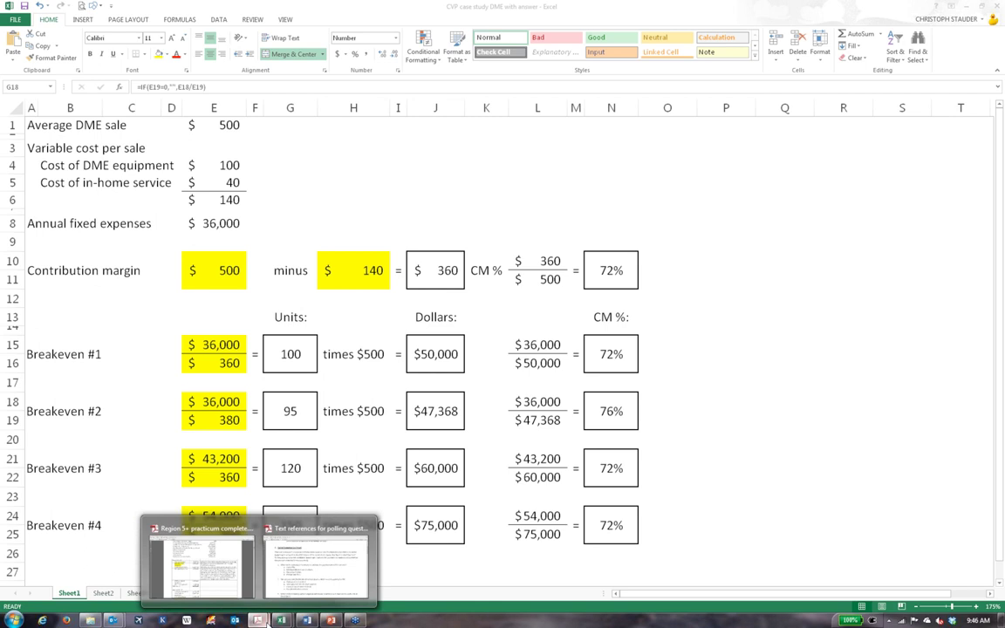
pyautogui.click(232, 578)
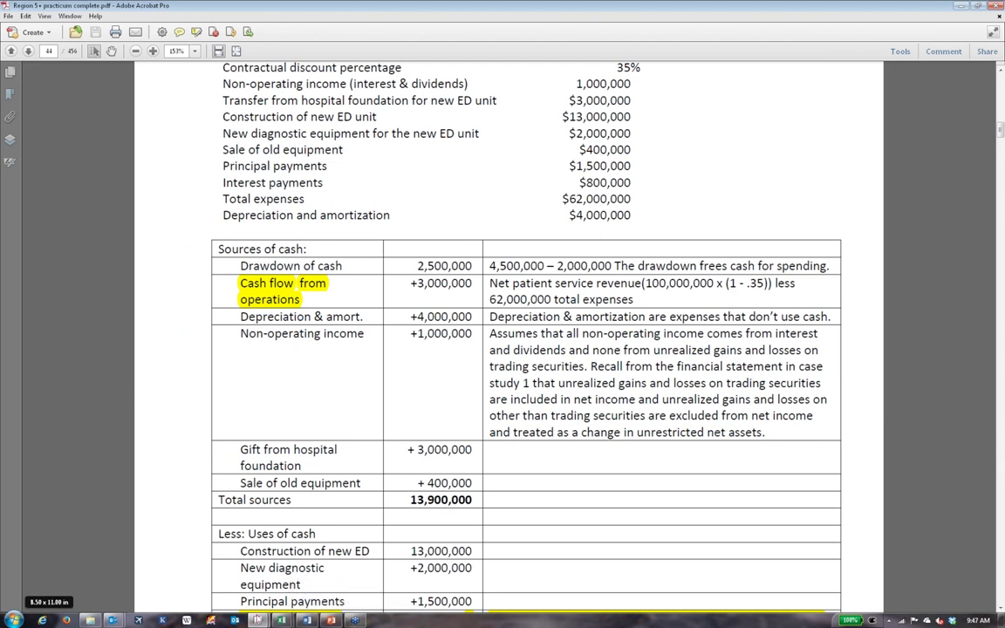
pyautogui.click(259, 620)
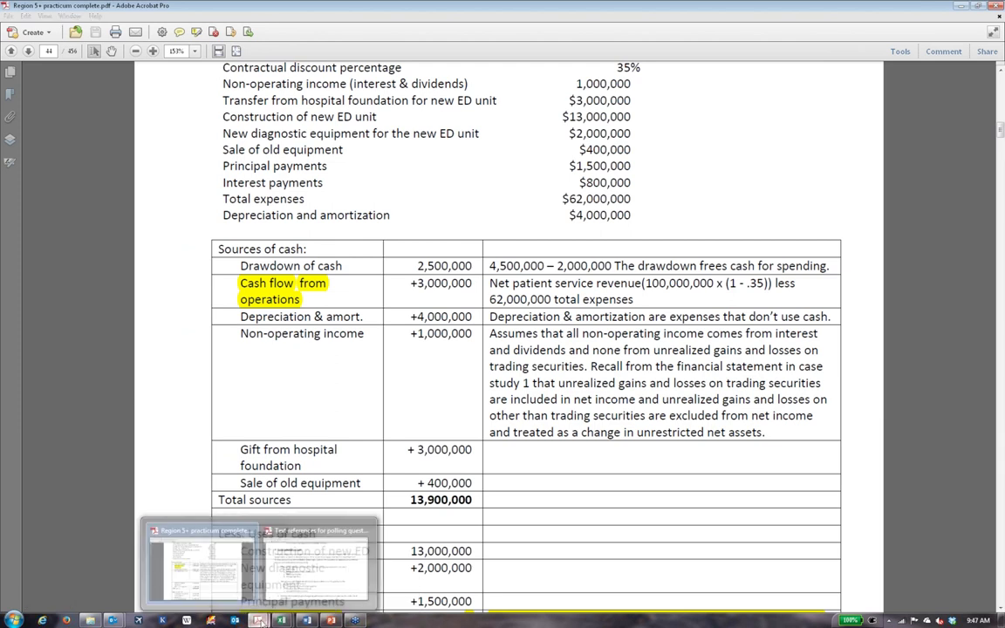
pyautogui.click(203, 519)
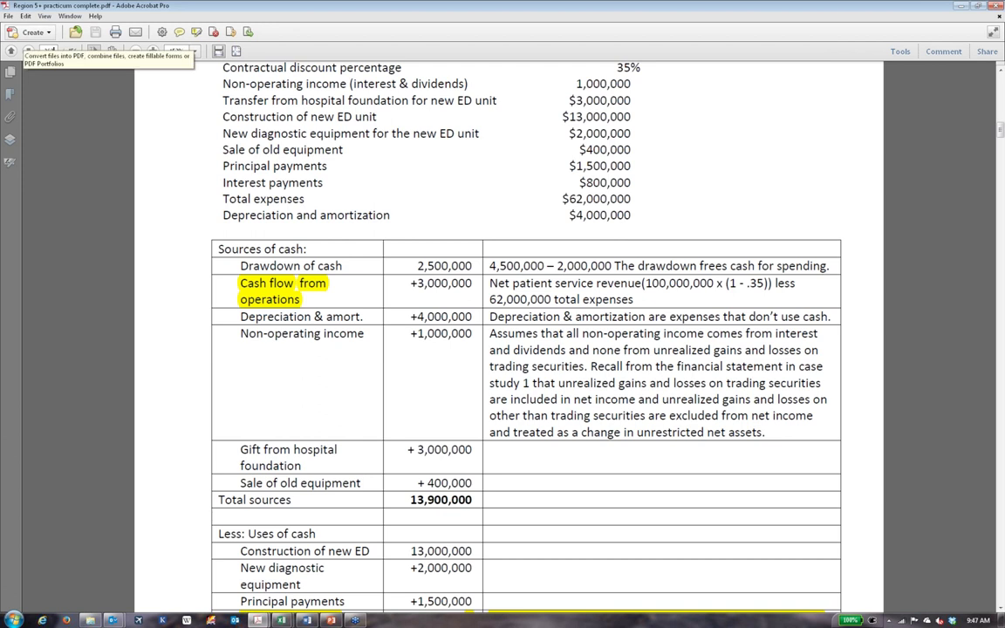
pyautogui.press('End')
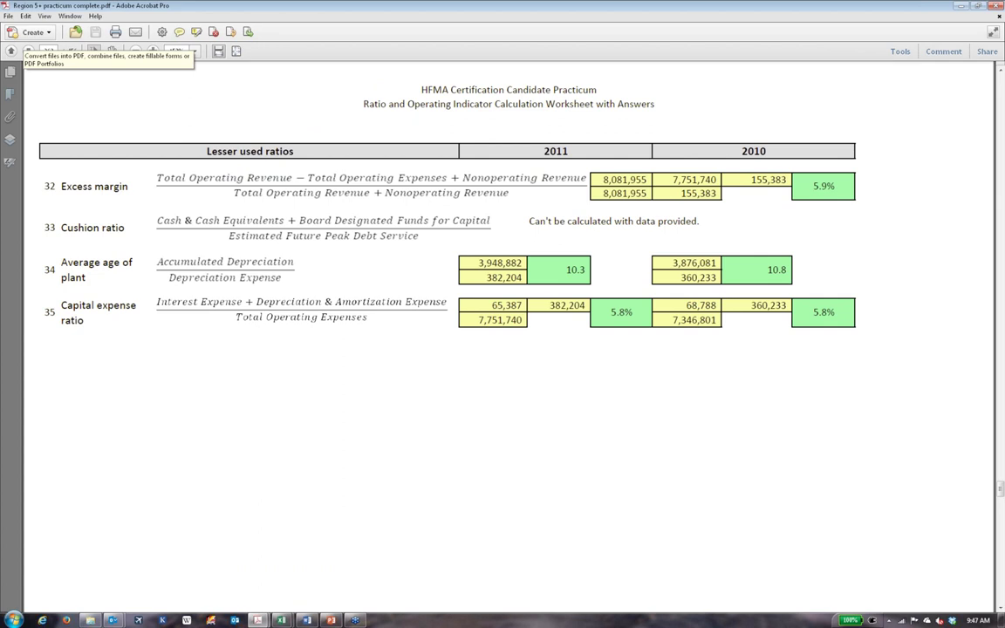
pyautogui.press('pagedown')
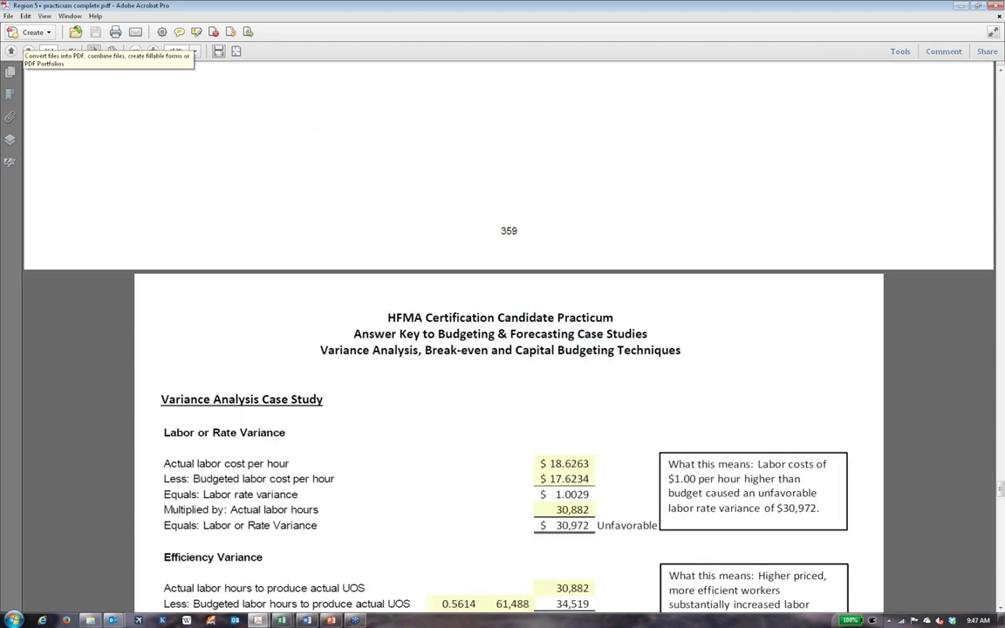
pyautogui.press('pagedown')
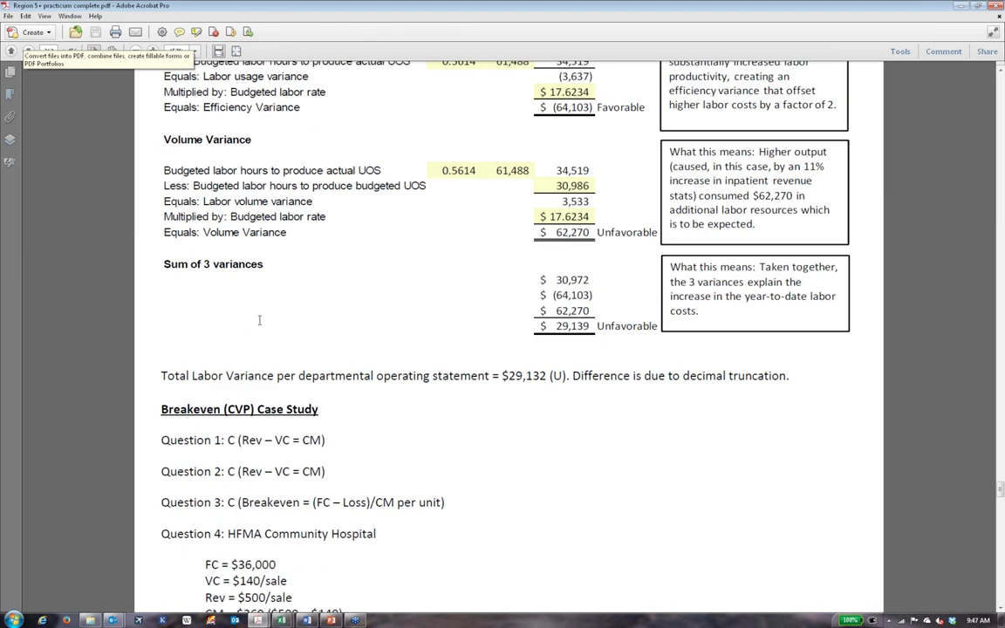
# Review the Variance Analysis answers, selecting the decimal truncation note and the total under Sum of 3 variances.
pyautogui.scroll(3, 259, 321)
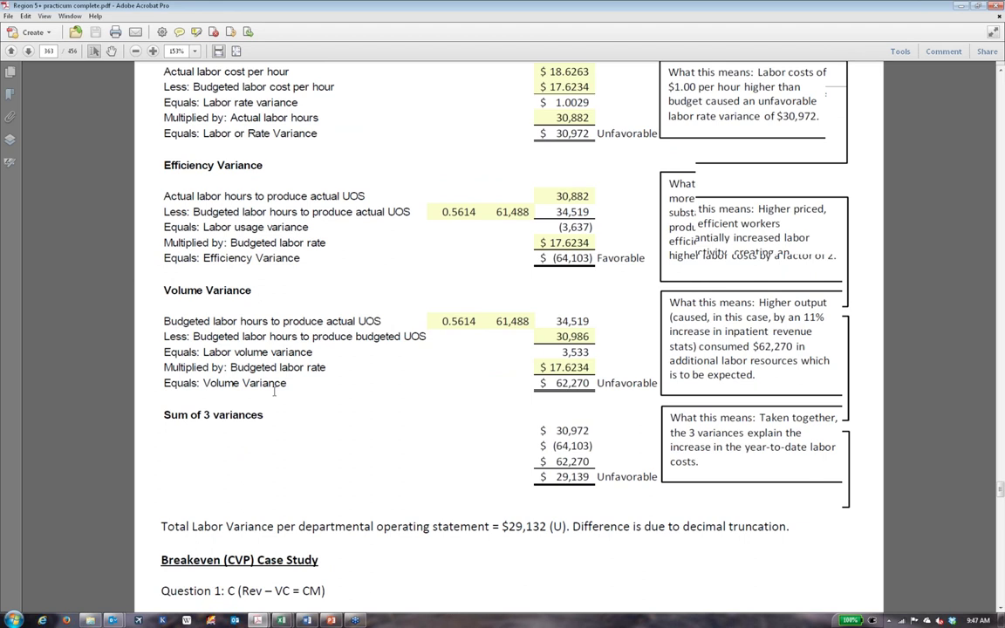
pyautogui.scroll(1, 274, 391)
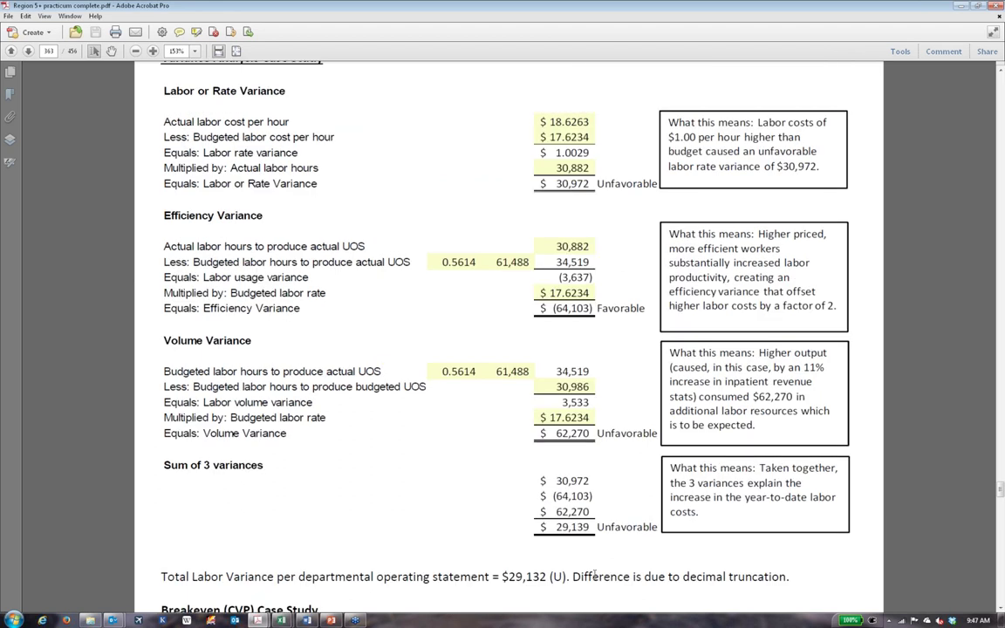
pyautogui.moveTo(573, 576); pyautogui.dragTo(791, 576)
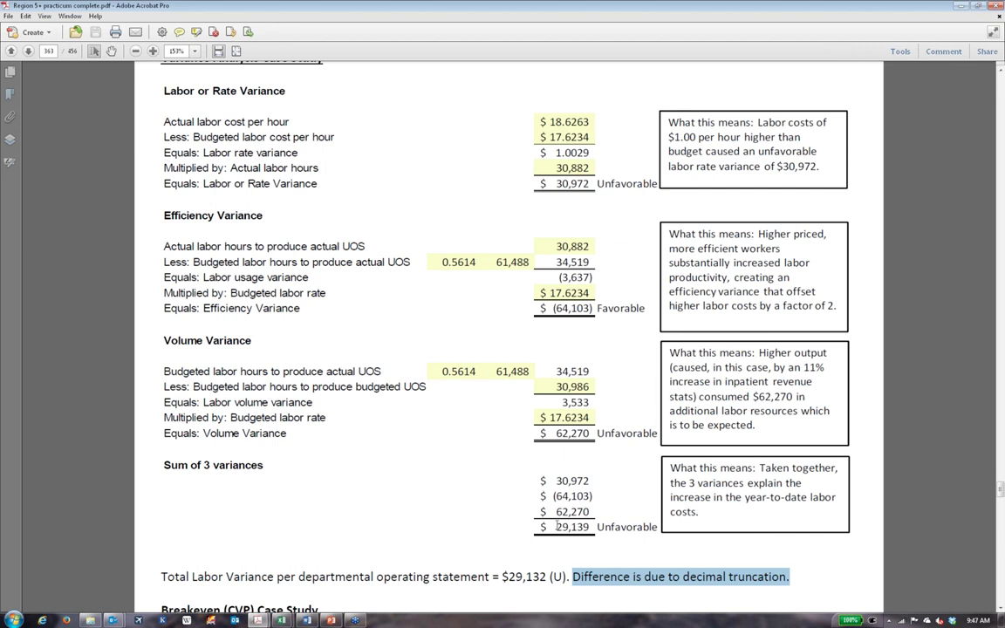
pyautogui.moveTo(557, 527); pyautogui.dragTo(596, 529)
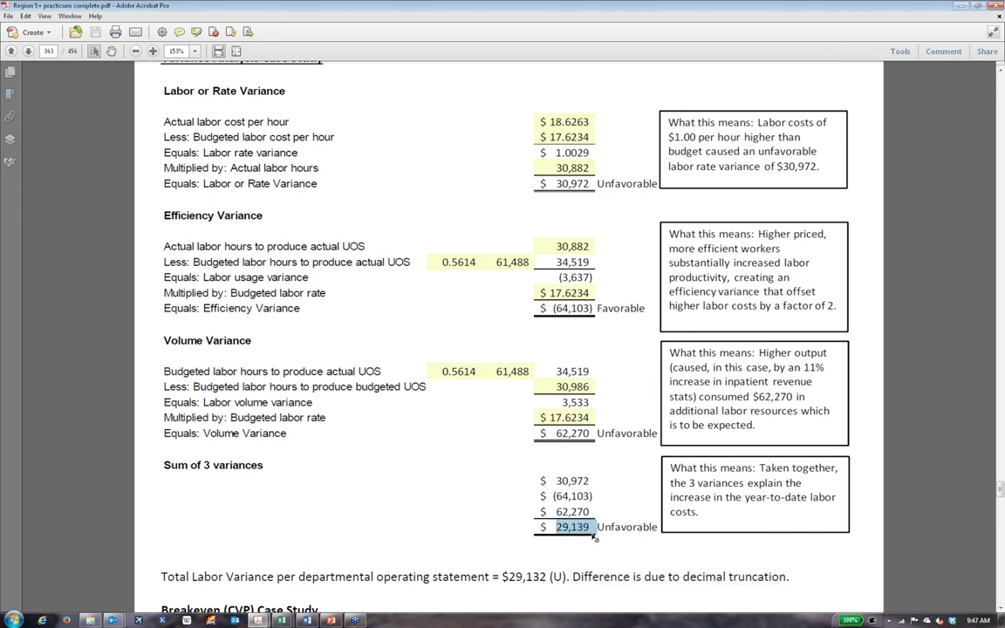